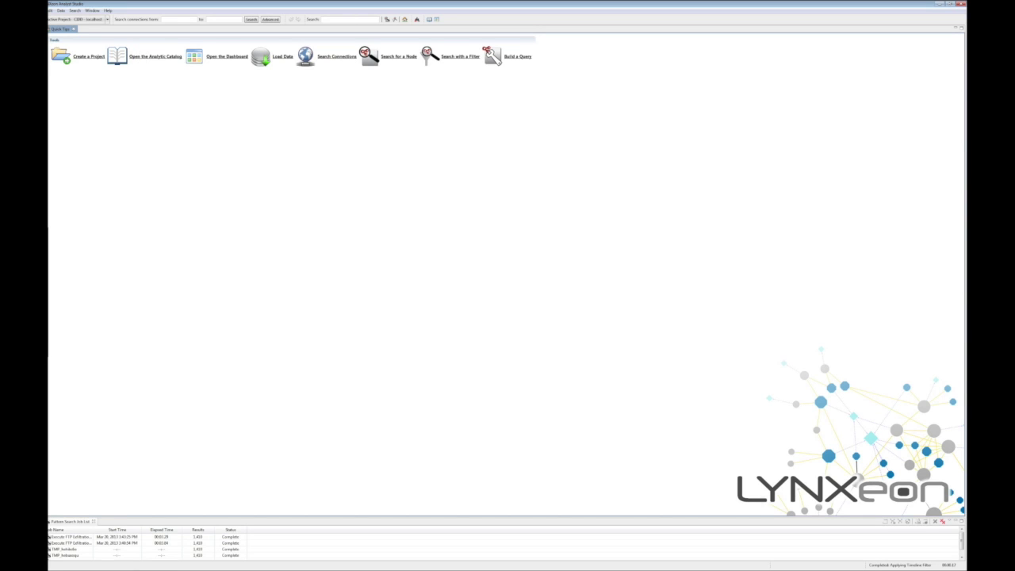
Step: Open the Analytic Catalog from the Quick Tips page
click(72, 68)
click(148, 56)
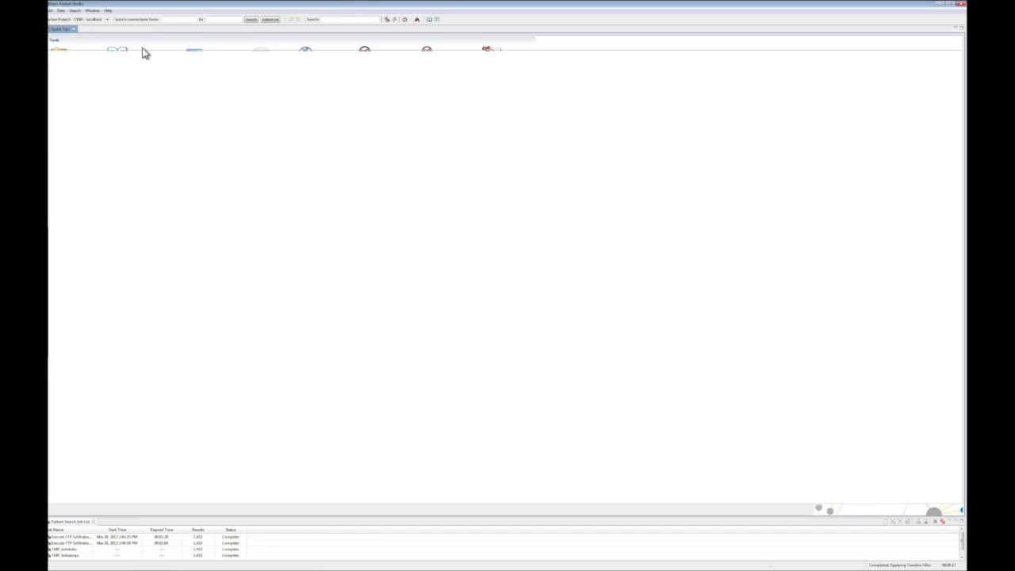
Step: Execute the FTP Exfiltration Connections analytic and open its 1,410 results as a new link chart
click(141, 84)
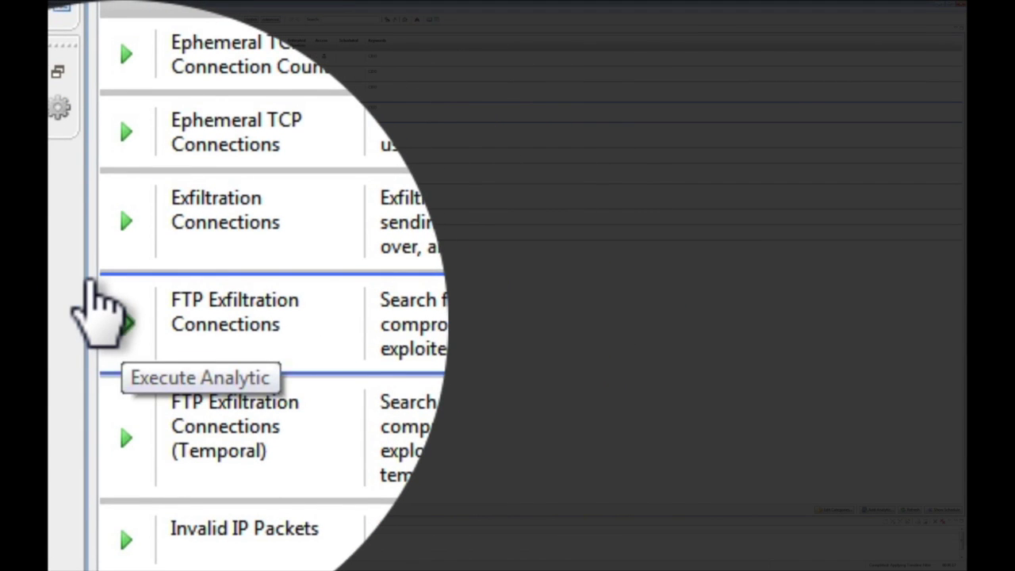
click(92, 282)
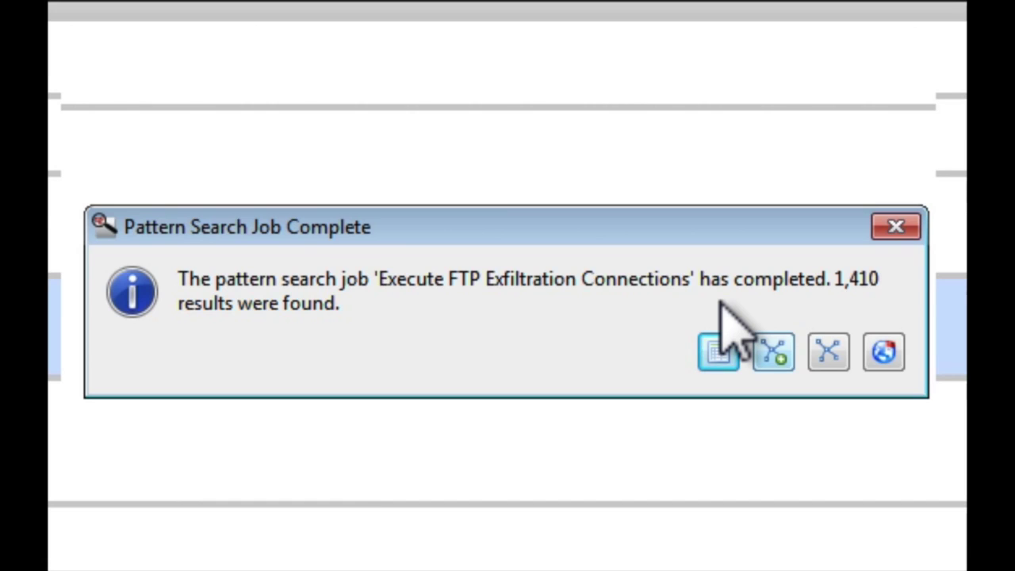
click(773, 351)
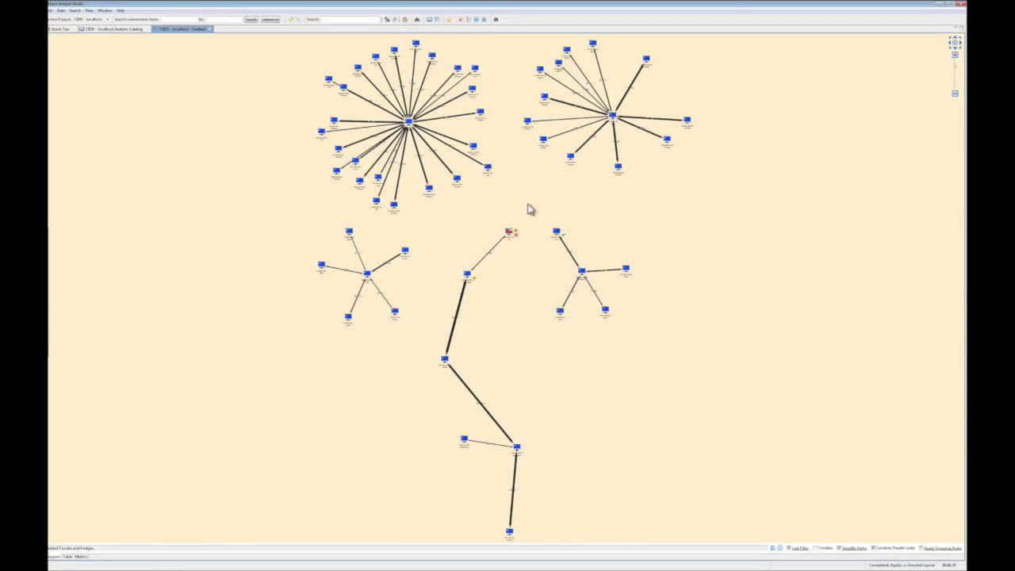
Step: Marquee-select both large star-shaped host clusters at the top of the link chart
drag(292, 46, 688, 202)
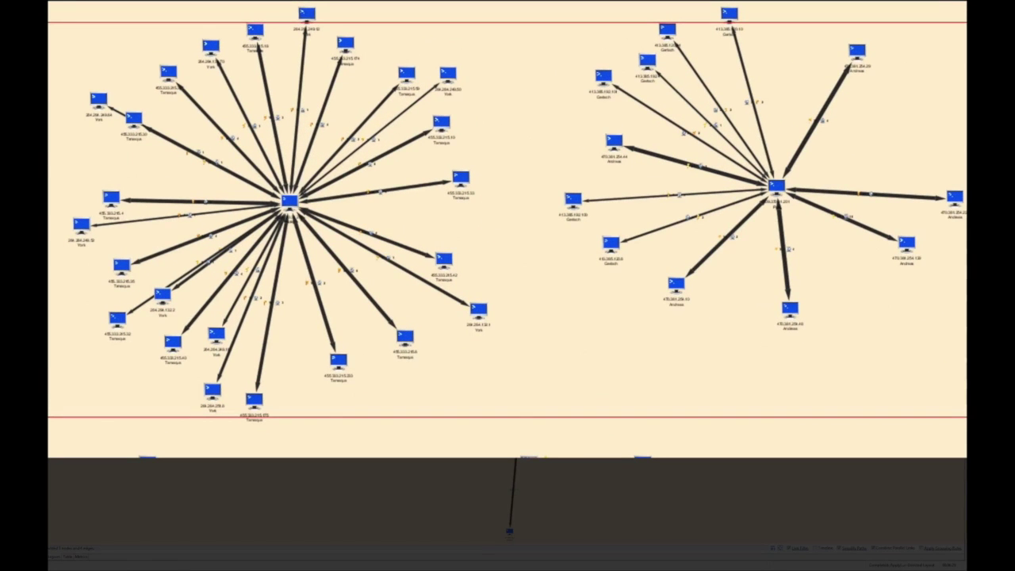
drag(965, 416, 965, 416)
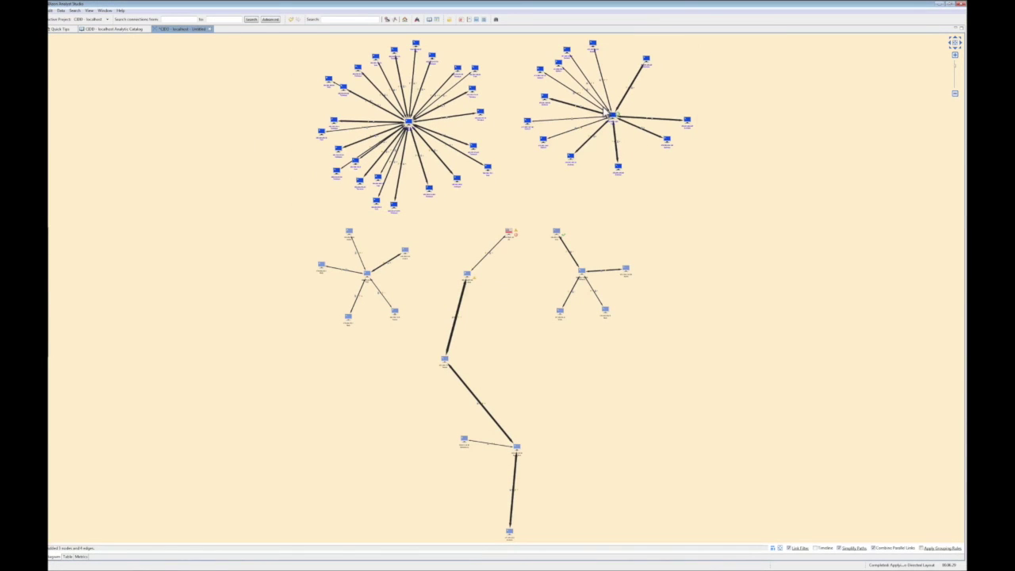
right_click(612, 115)
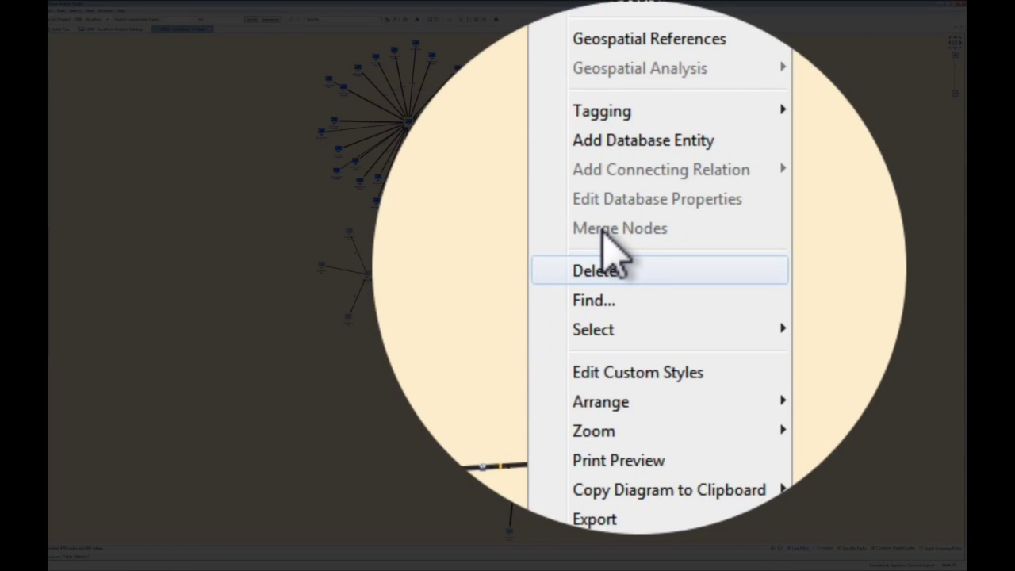
Step: Delete the two star clusters and the six-node left cluster, then re-lay out the remaining nodes
click(601, 270)
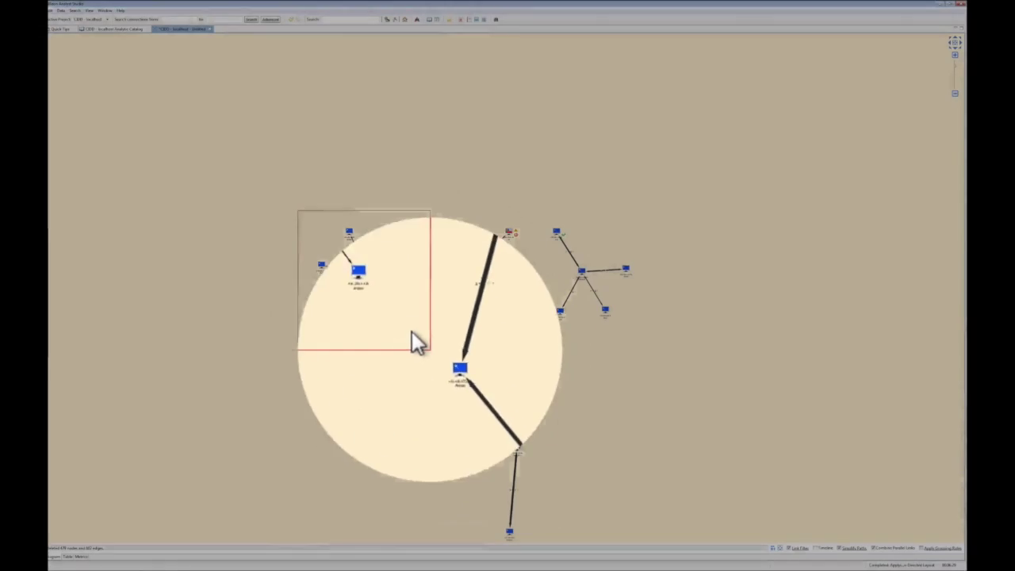
drag(418, 343, 382, 297)
right_click(362, 271)
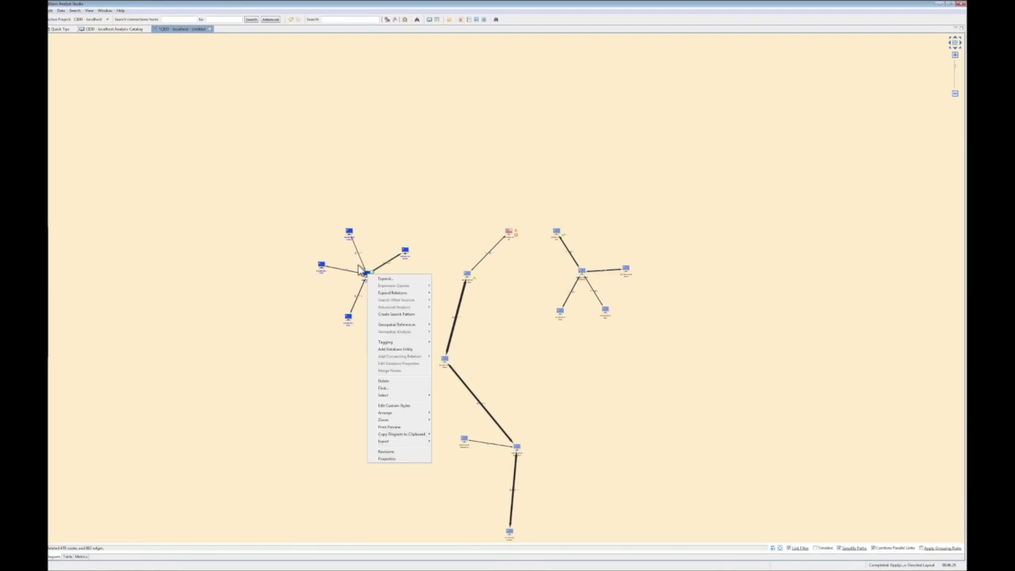
click(384, 379)
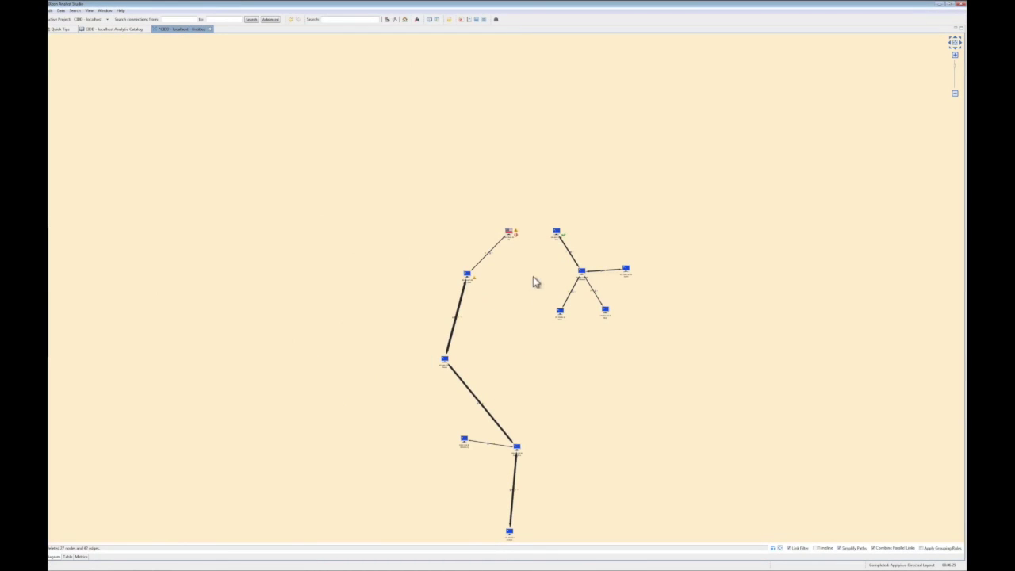
click(763, 545)
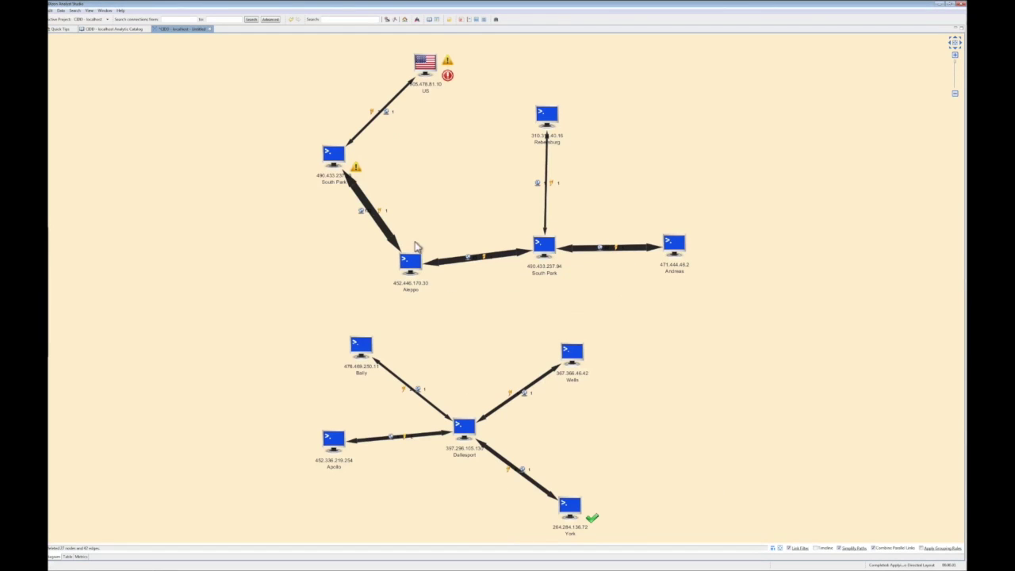
Step: Place the US node left of South Park, then move the York node up to the left
drag(414, 67, 164, 152)
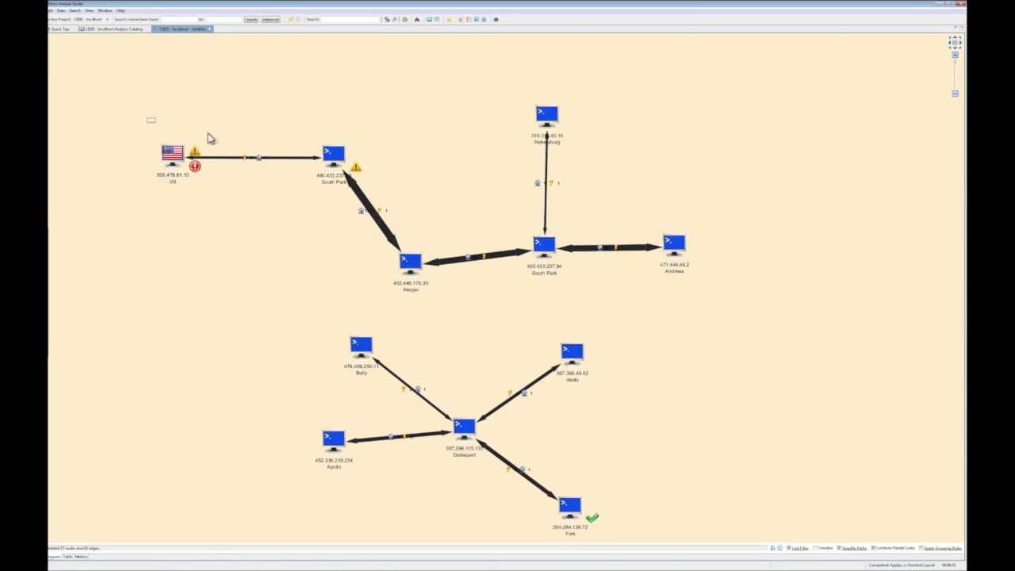
drag(146, 118, 369, 198)
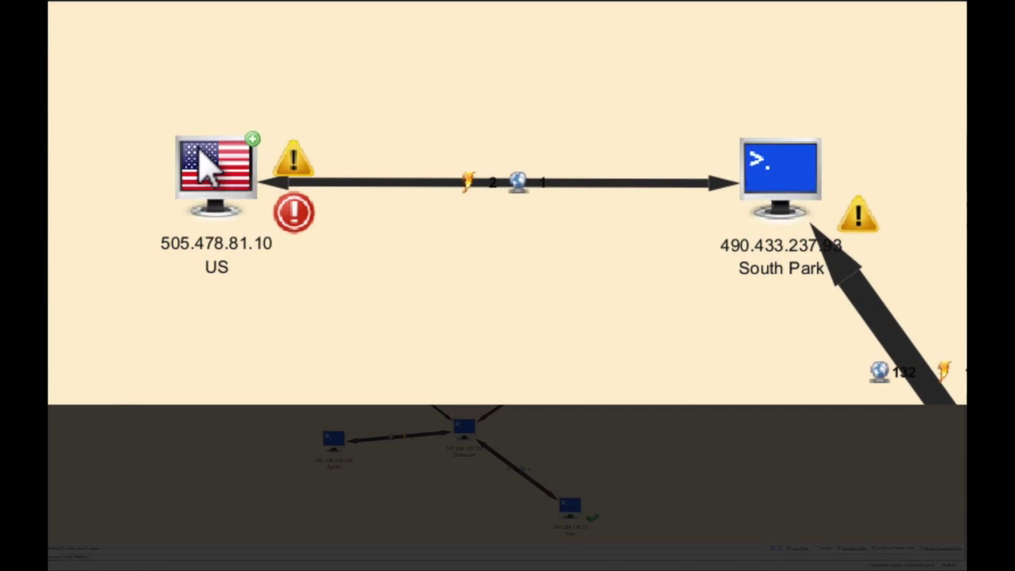
mouse_move(198, 149)
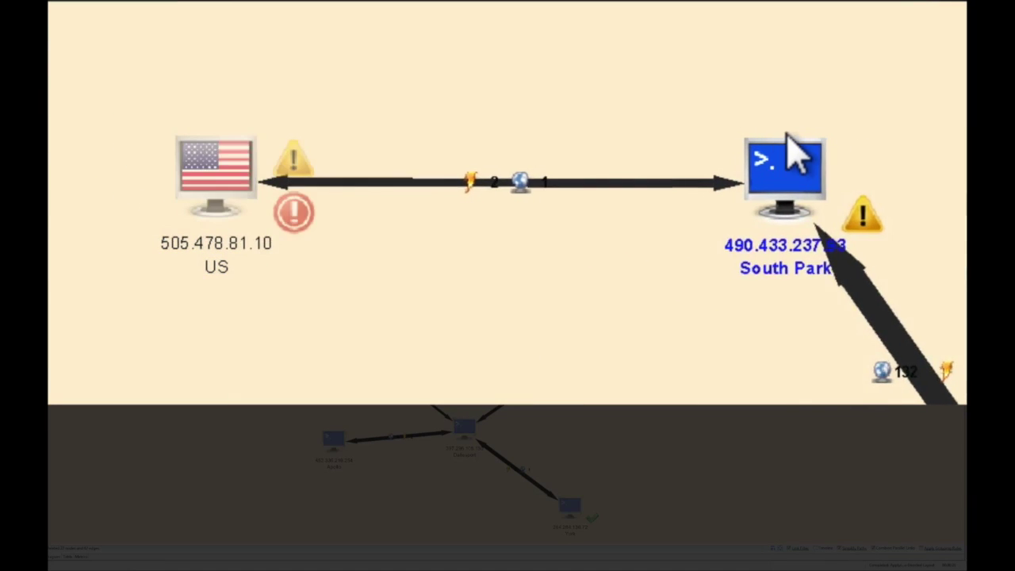
drag(793, 148, 679, 154)
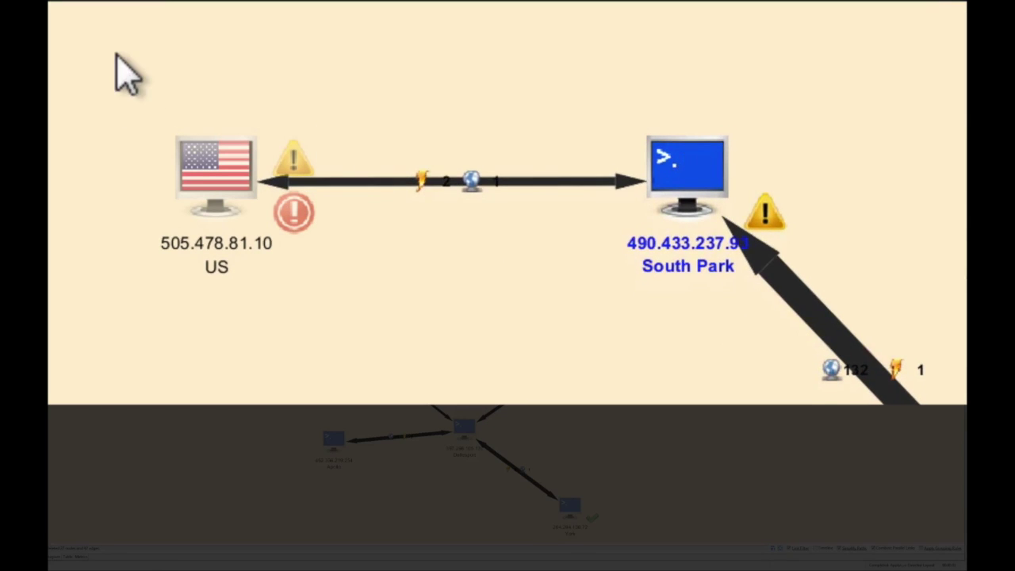
drag(111, 67, 794, 311)
drag(337, 190, 337, 190)
click(301, 199)
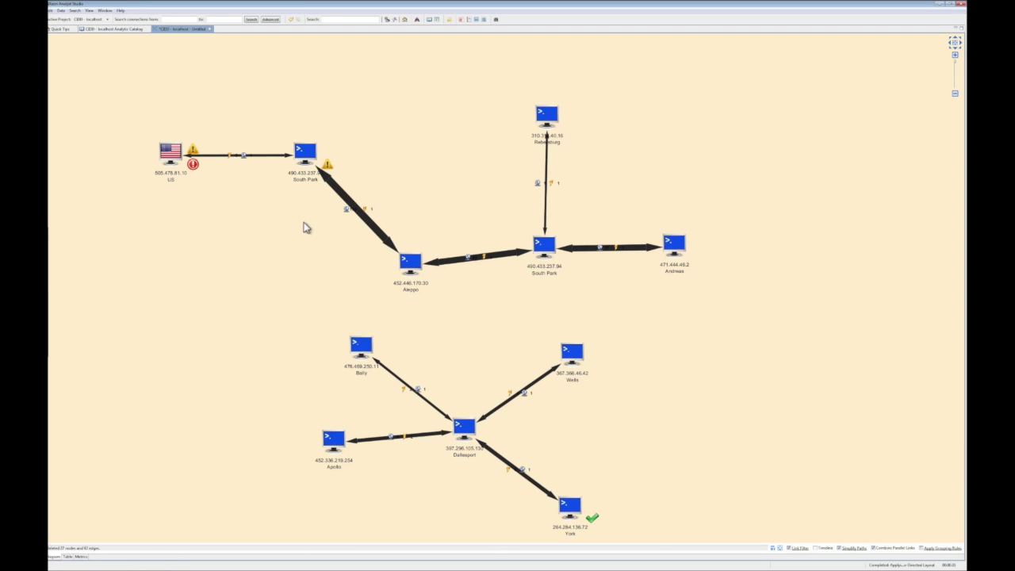
drag(565, 507, 501, 349)
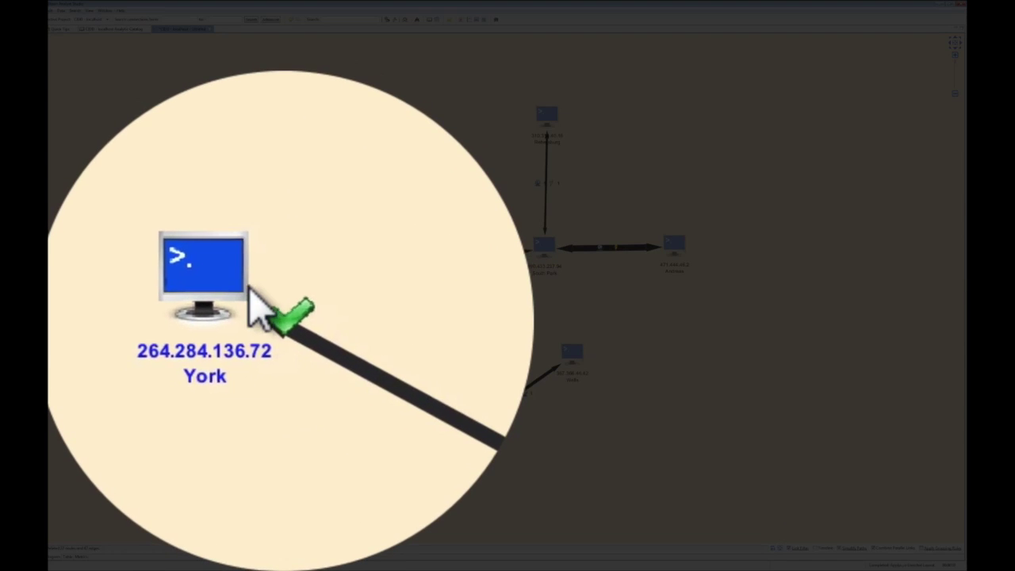
drag(247, 267, 250, 300)
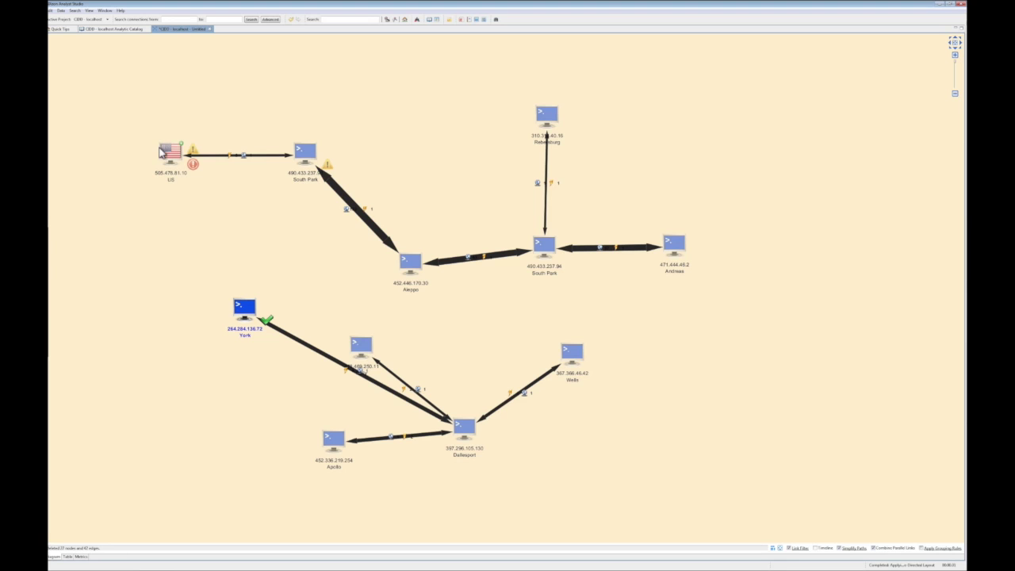
Step: Turn off path simplification to show all connections and re-lay out the expanded graph
click(837, 547)
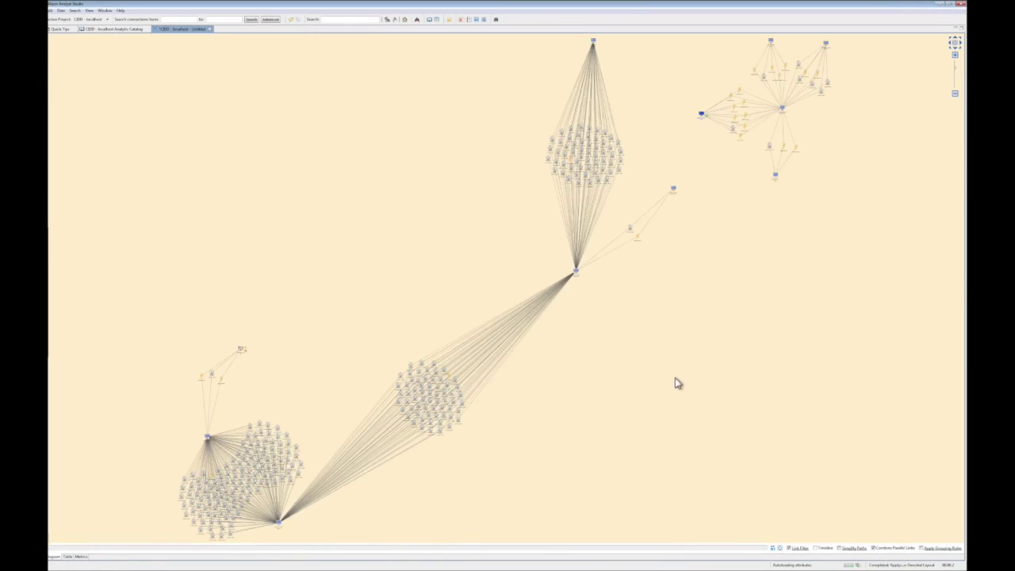
click(769, 544)
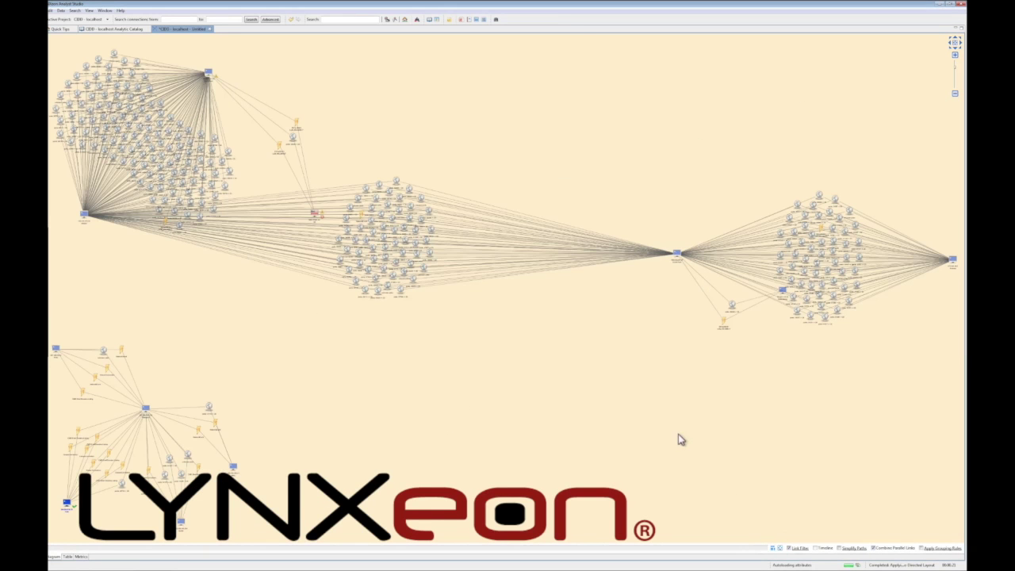
click(763, 544)
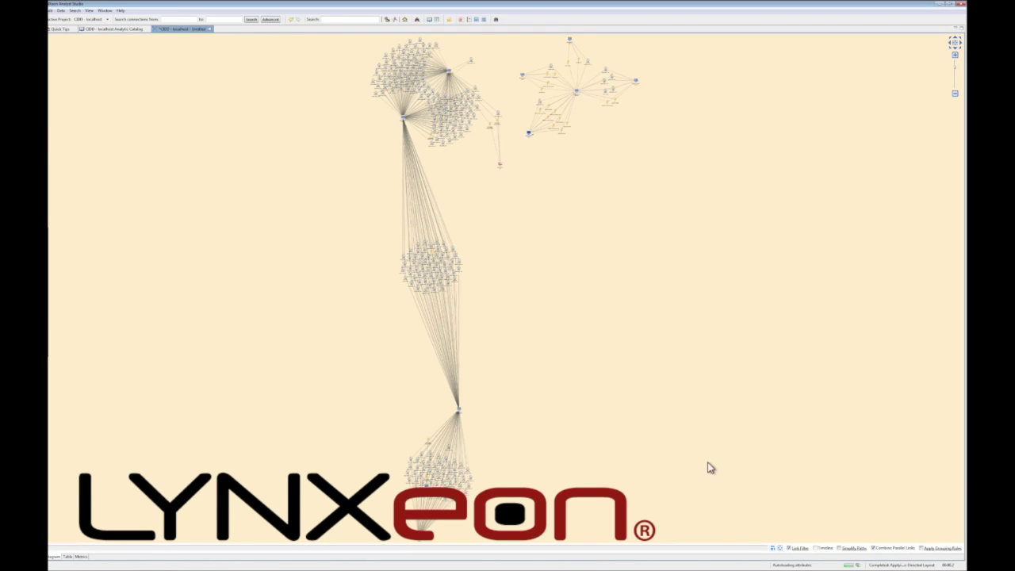
click(766, 544)
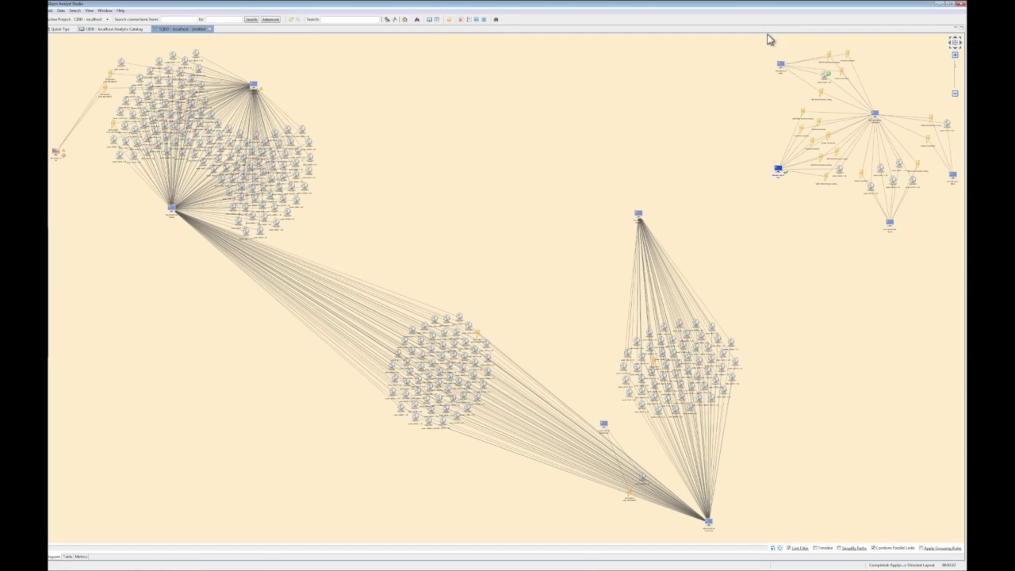
Step: Reposition the upper-right cluster's hub node down and to the right
drag(761, 46, 962, 244)
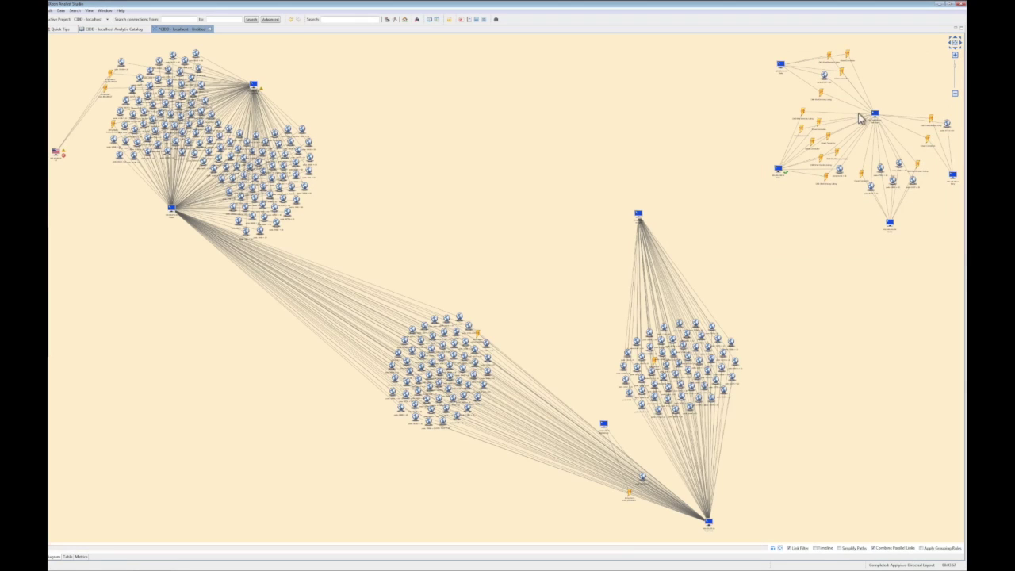
mouse_move(872, 112)
mouse_down()
mouse_move(525, 106)
mouse_move(899, 118)
mouse_move(867, 103)
mouse_up()
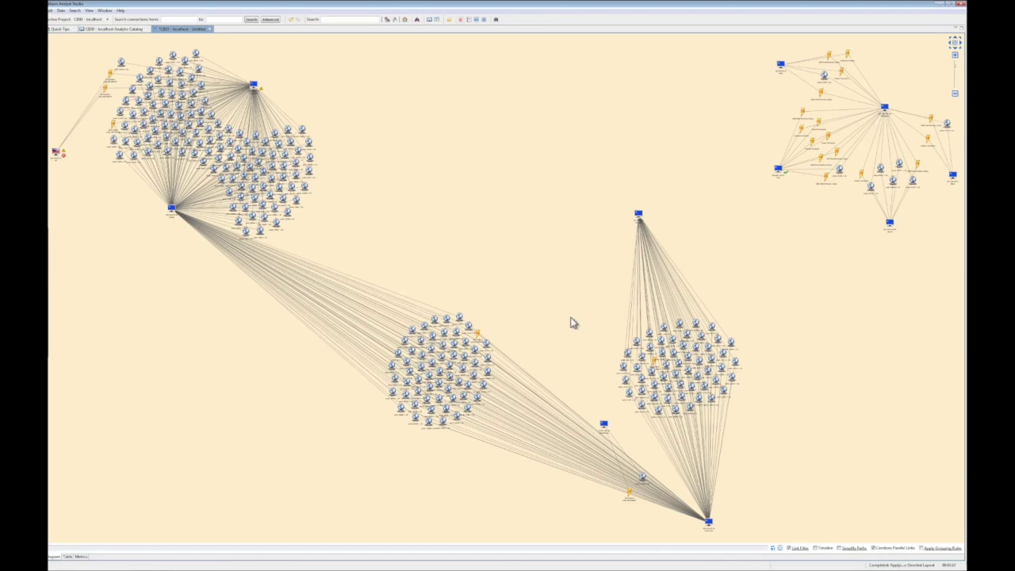
drag(578, 344, 749, 383)
drag(632, 212, 700, 247)
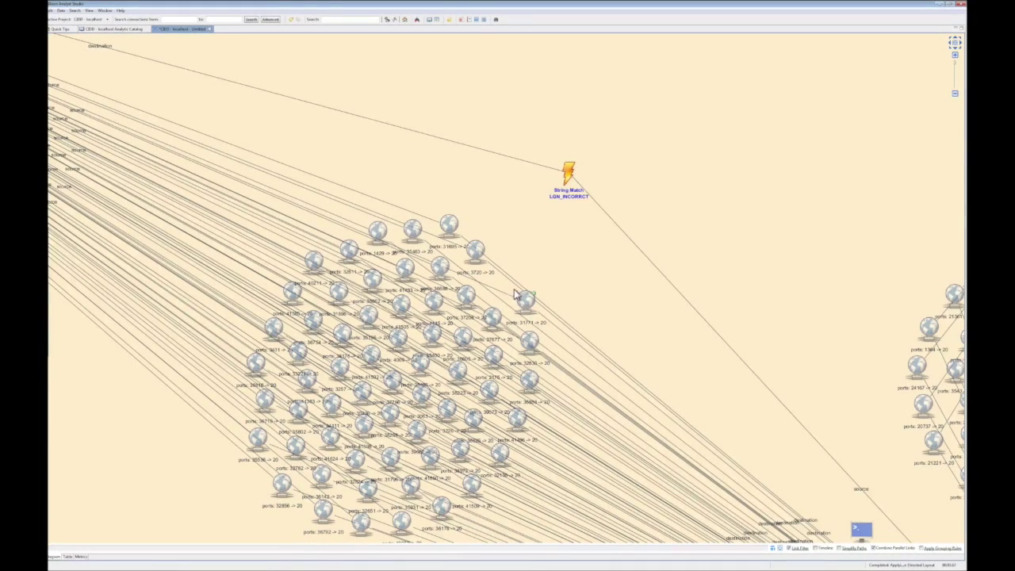
Step: Select the String Match alert node, zoom out, and pan to reveal the small top-right cluster
drag(544, 143, 591, 216)
scroll(616, 287, down, 5)
scroll(627, 283, down, 2)
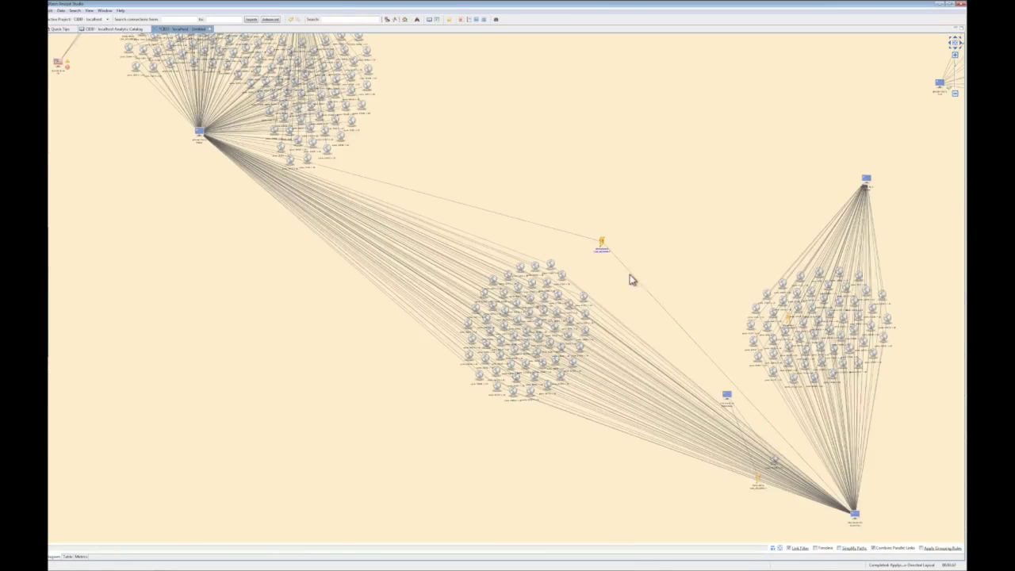
drag(750, 114, 484, 245)
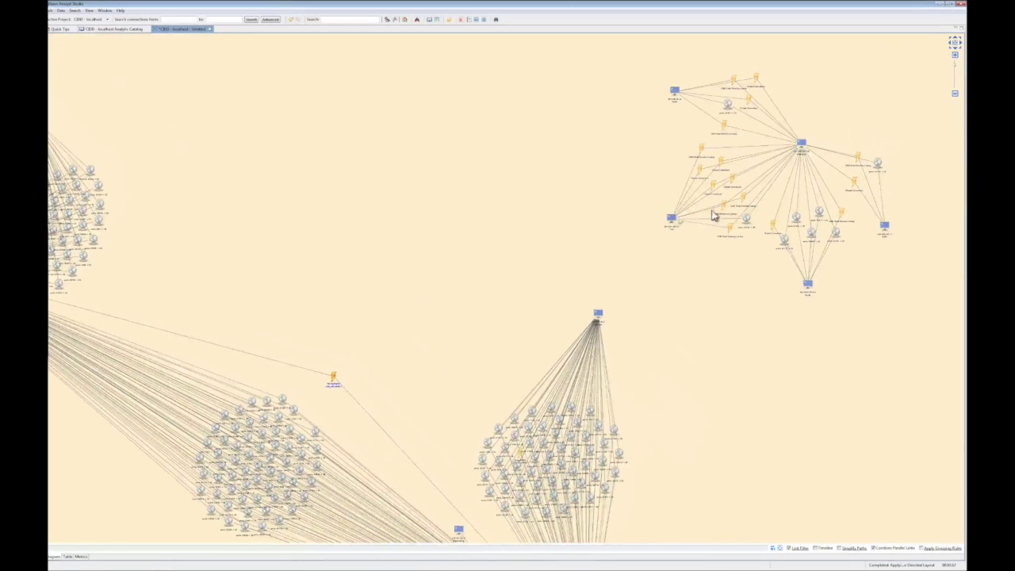
Step: Expand the network address node along all paths into Link Explorer and re-lay out the graph
double_click(671, 215)
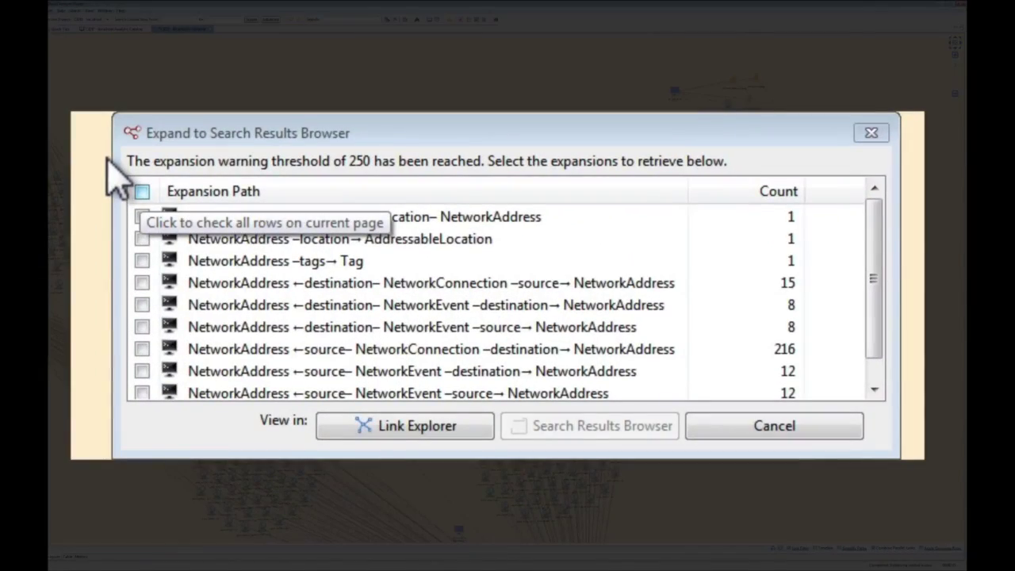
click(142, 191)
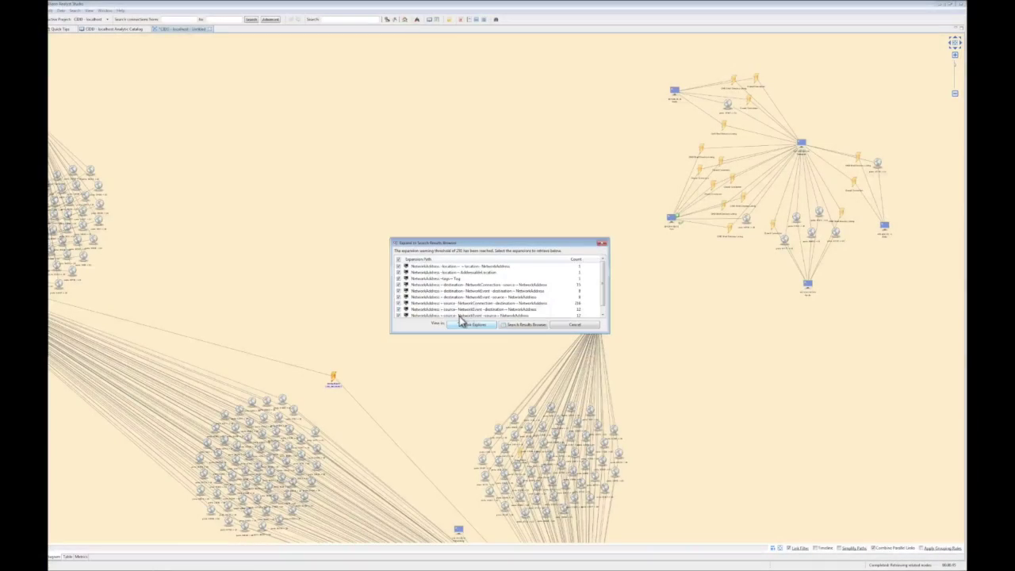
click(462, 321)
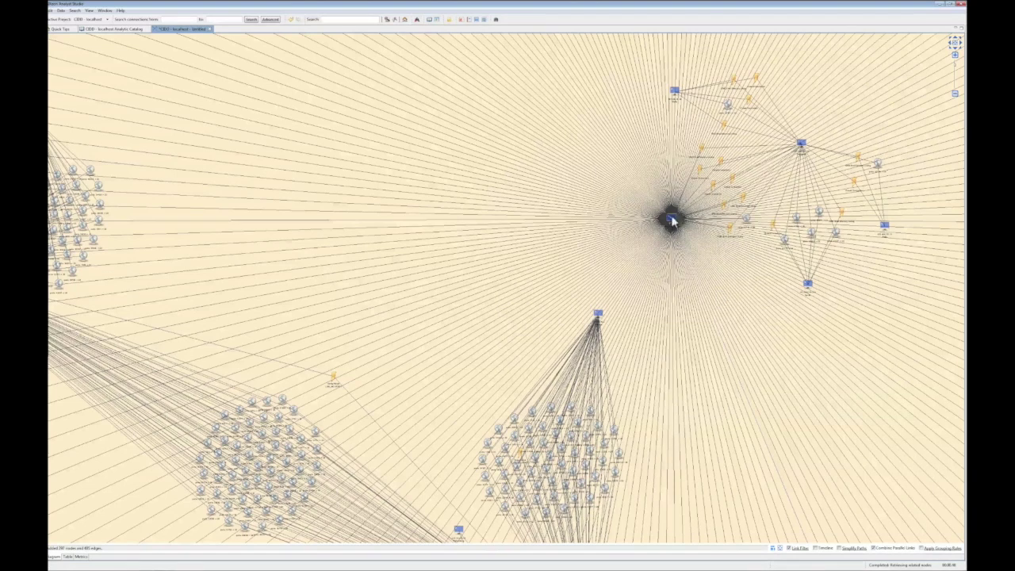
click(771, 547)
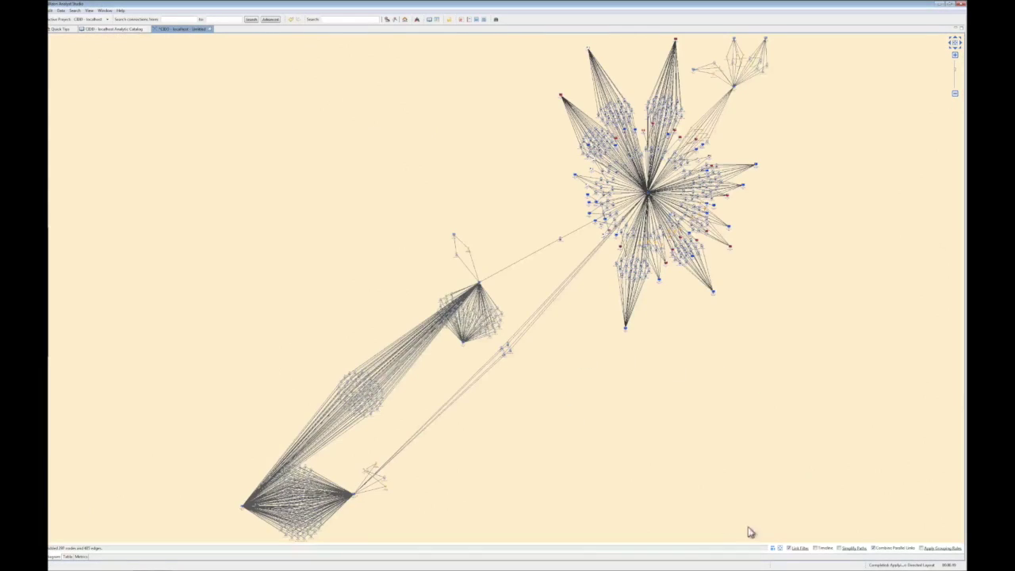
Step: Apply Force Directed Layout, select the small node group between clusters, and re-run the layout
click(768, 548)
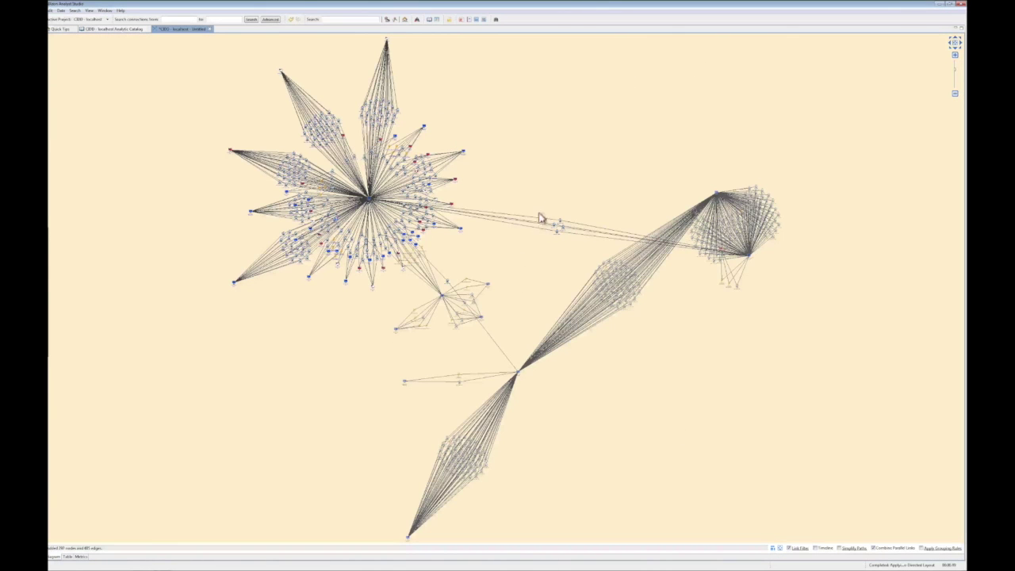
drag(536, 196, 569, 240)
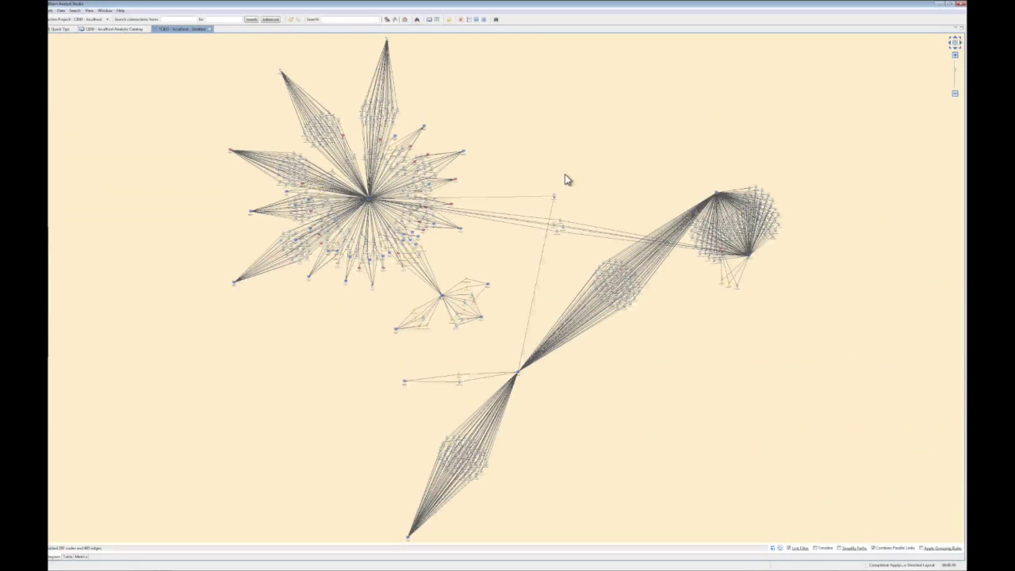
click(564, 230)
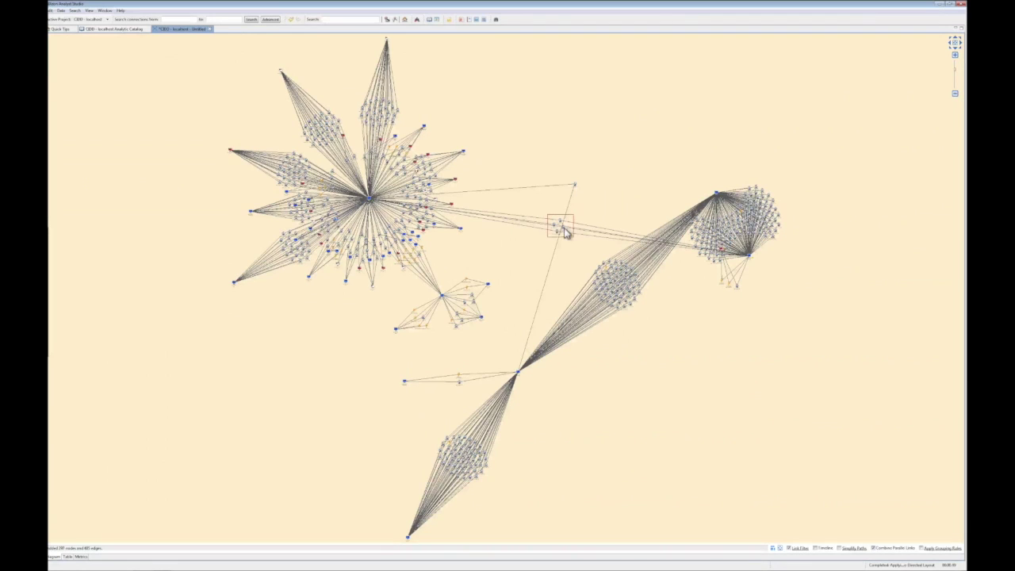
click(763, 546)
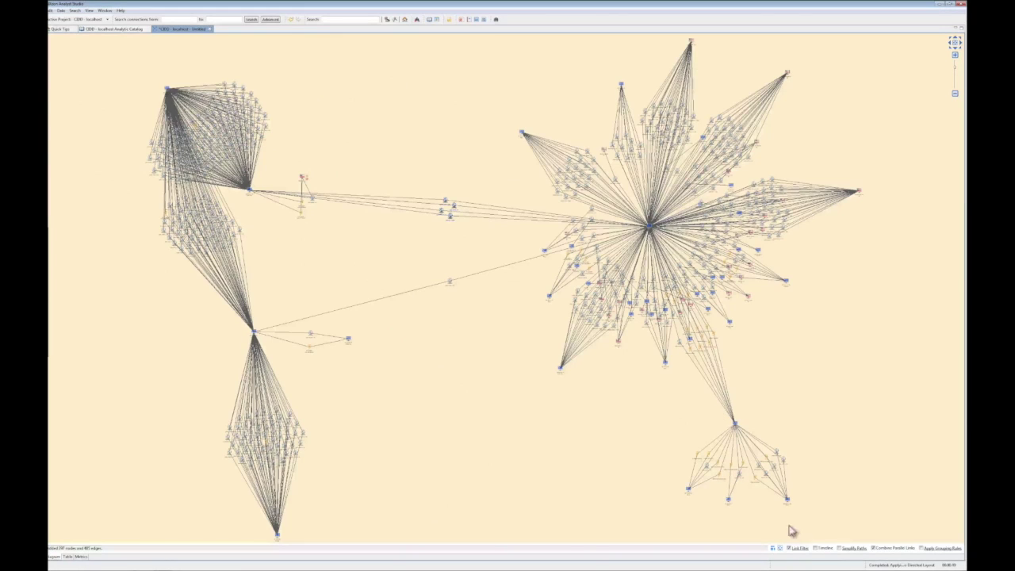
Step: Enable the Timeline filter, narrow its window to a late slice, and delete the isolated node
click(811, 546)
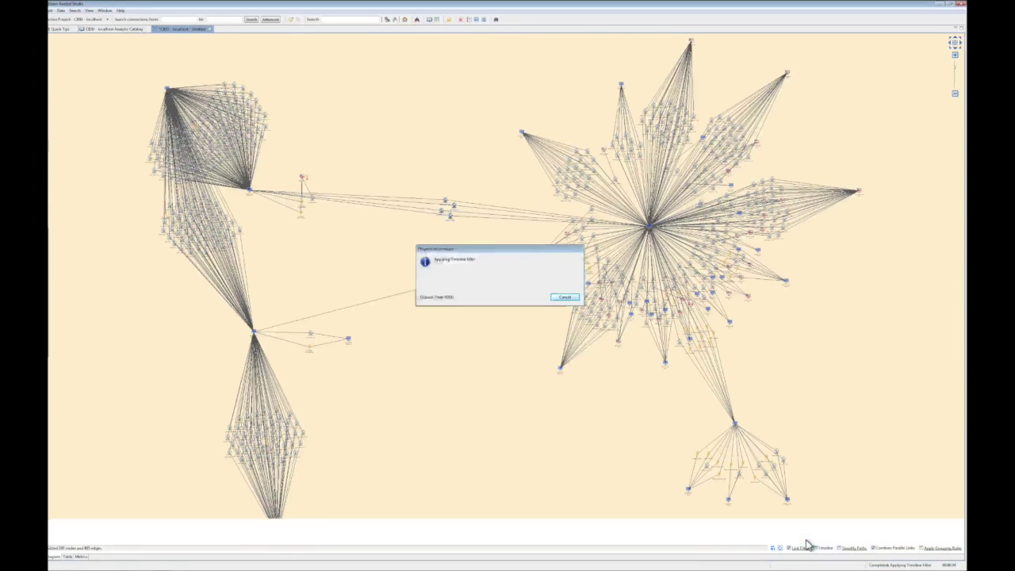
drag(903, 534, 872, 534)
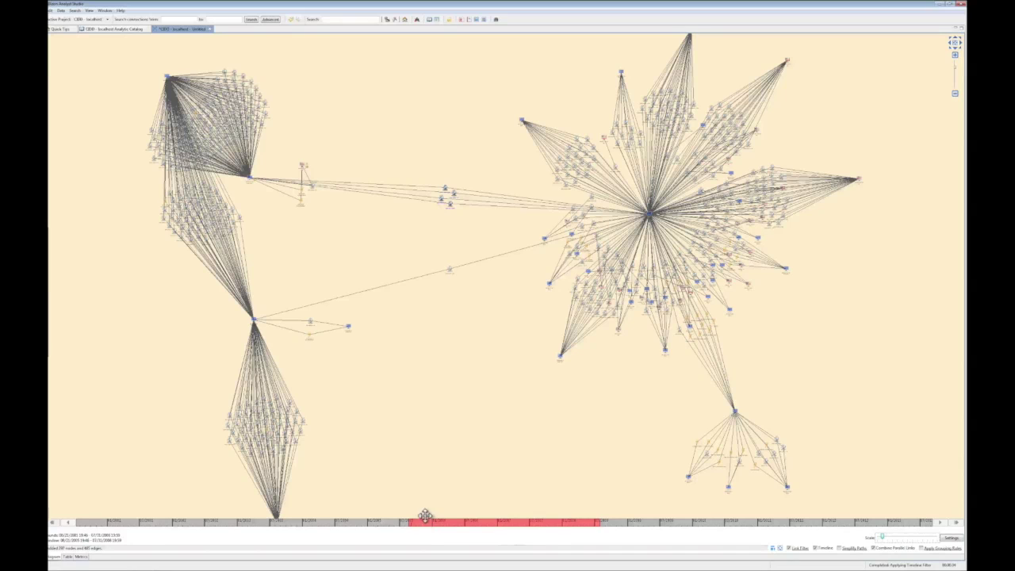
drag(405, 514, 591, 514)
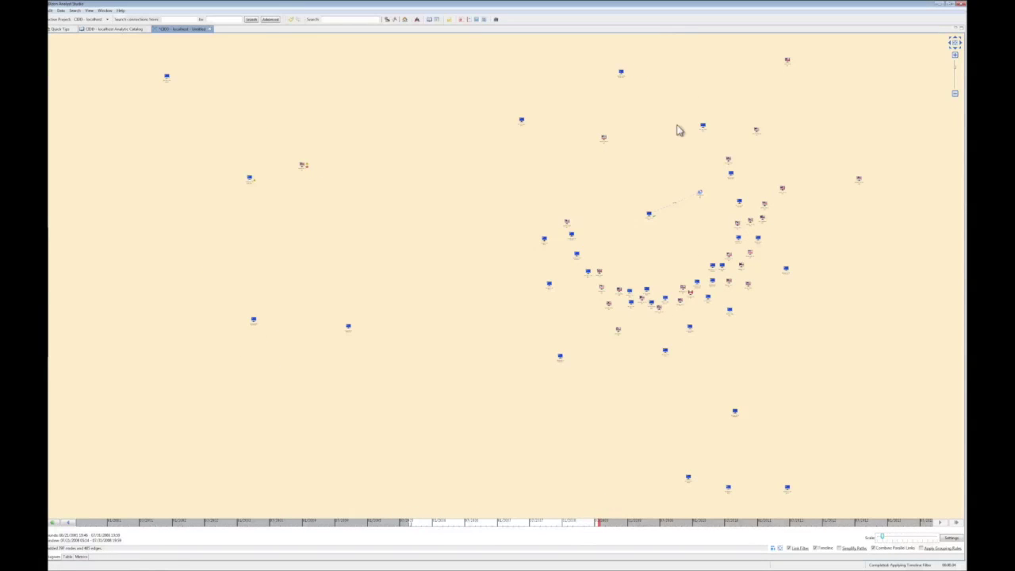
right_click(698, 191)
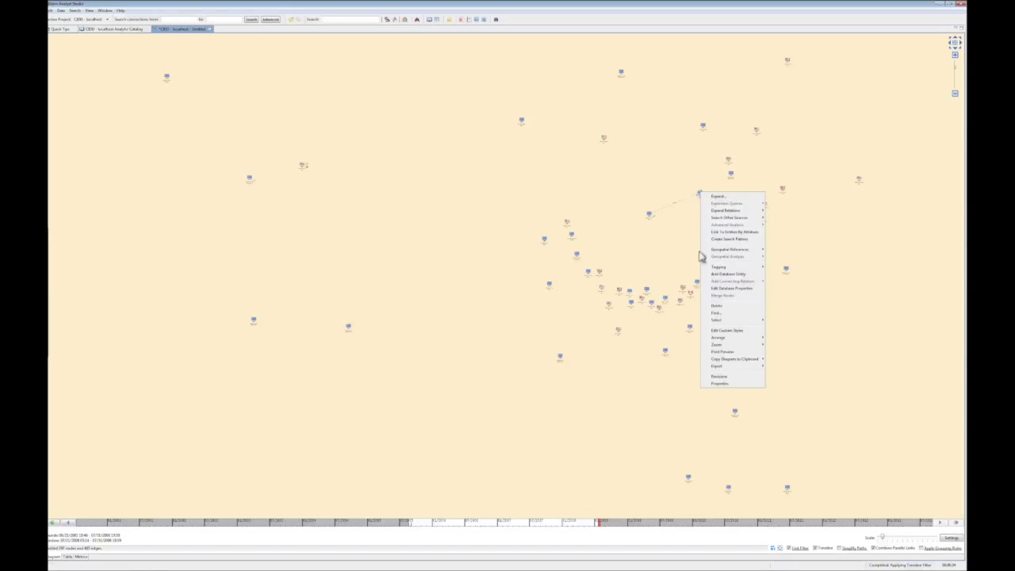
click(712, 305)
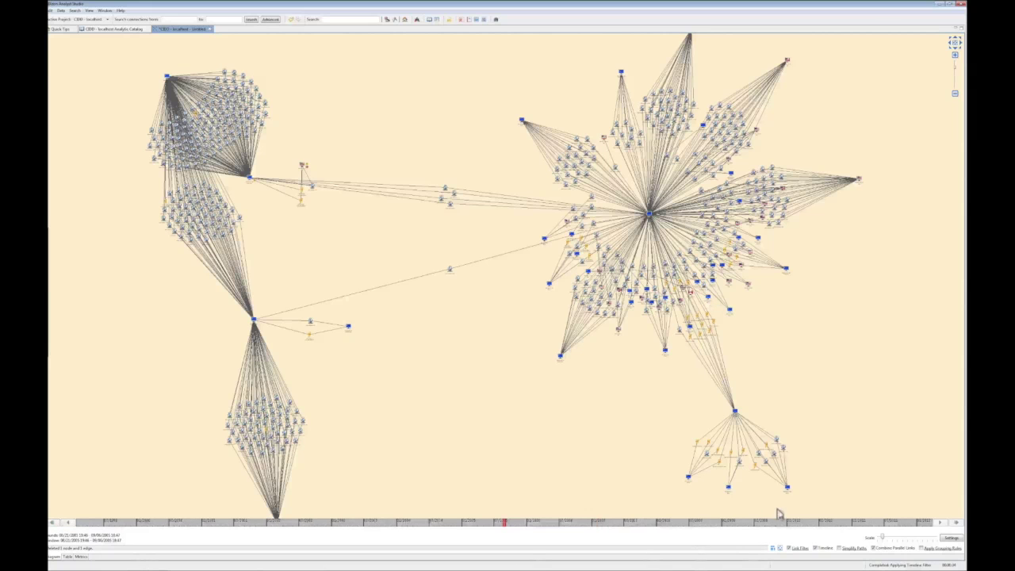
Step: Widen the timeline scale, restrict the window to an earlier period, and select node groups
drag(875, 530, 912, 537)
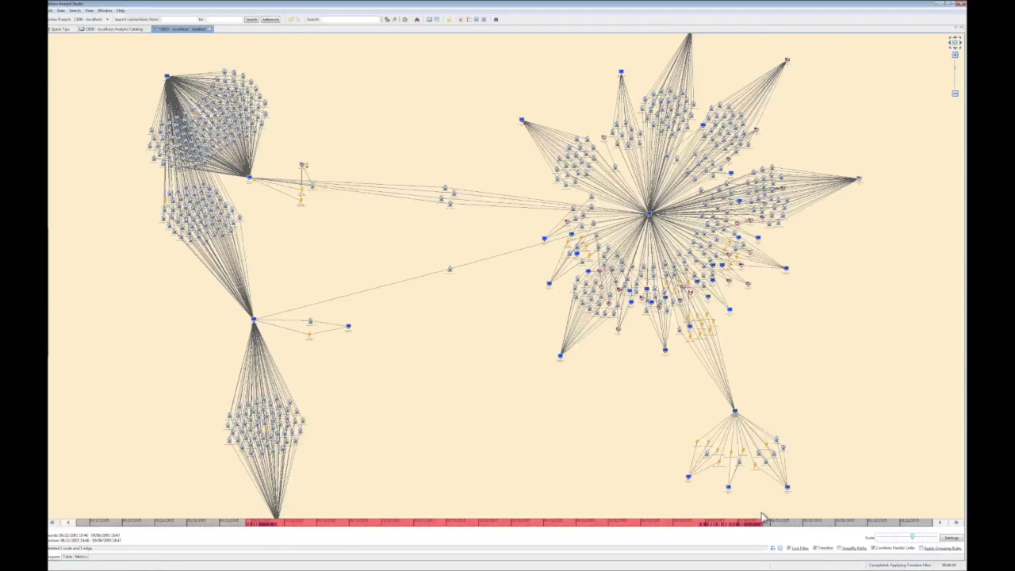
drag(757, 512, 242, 513)
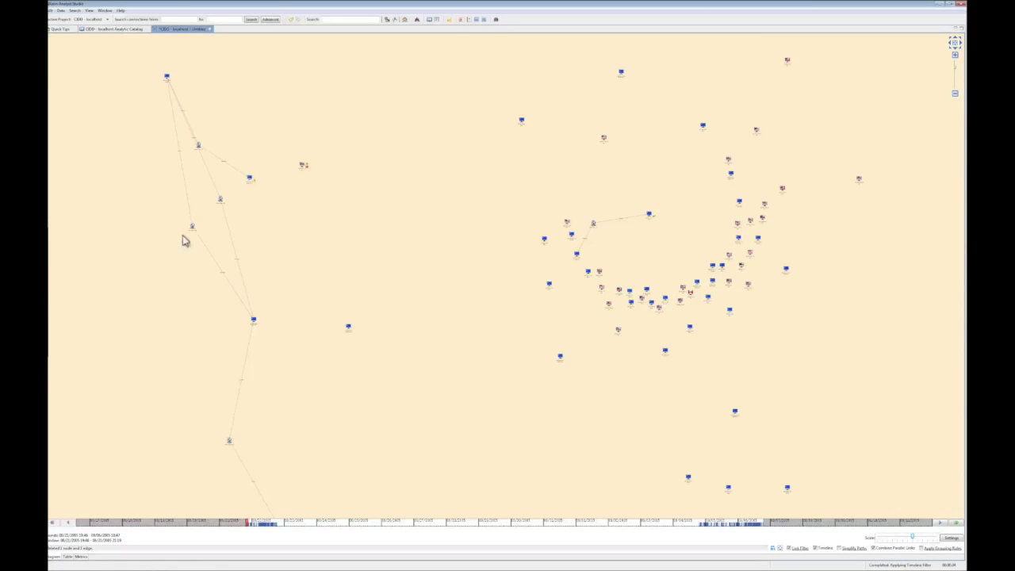
drag(150, 62, 295, 506)
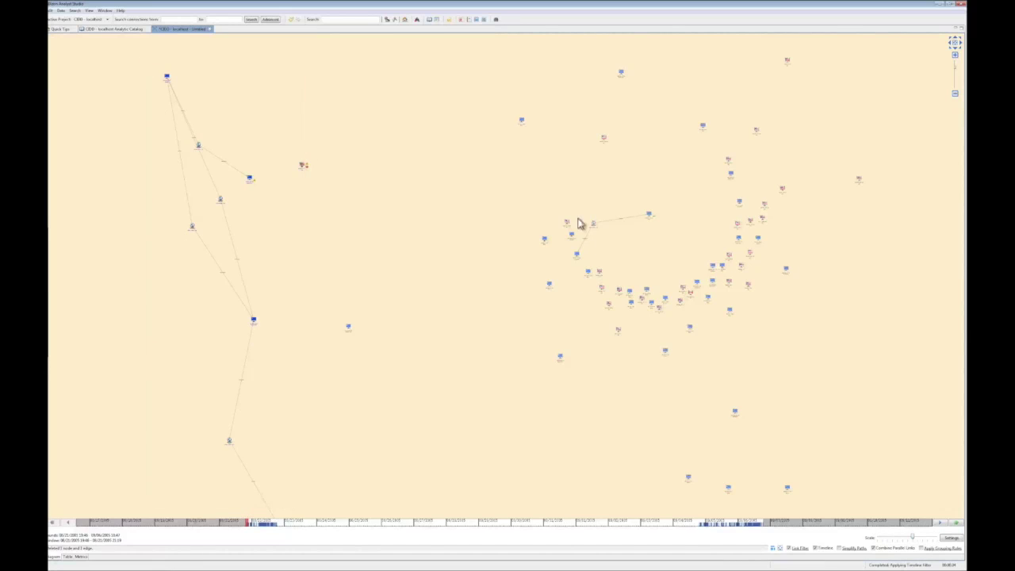
drag(599, 208, 662, 271)
Step: Extend the time window step by step to nearly the full range, revealing more links
drag(241, 514, 258, 514)
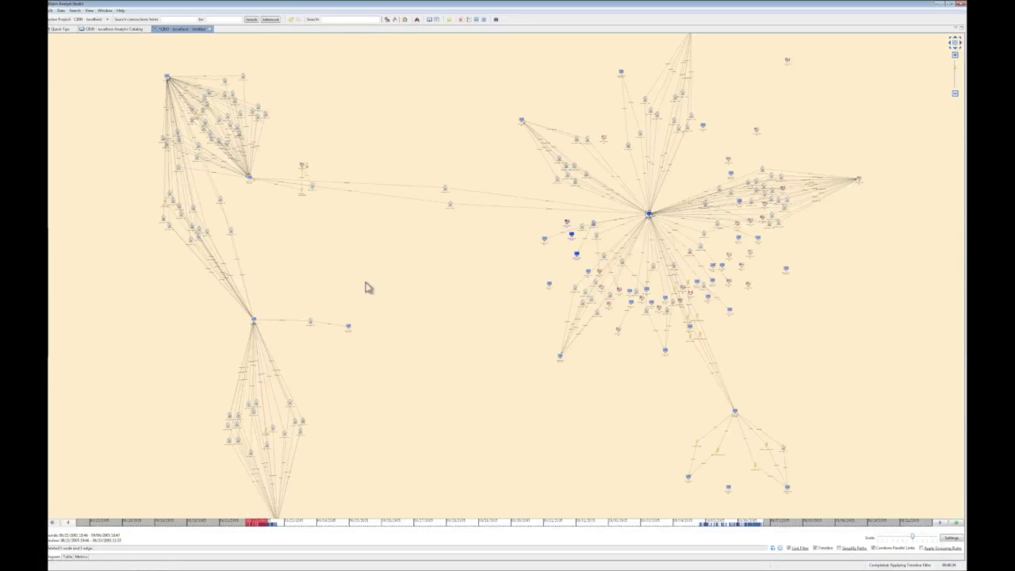
drag(412, 148, 464, 244)
drag(260, 515, 265, 513)
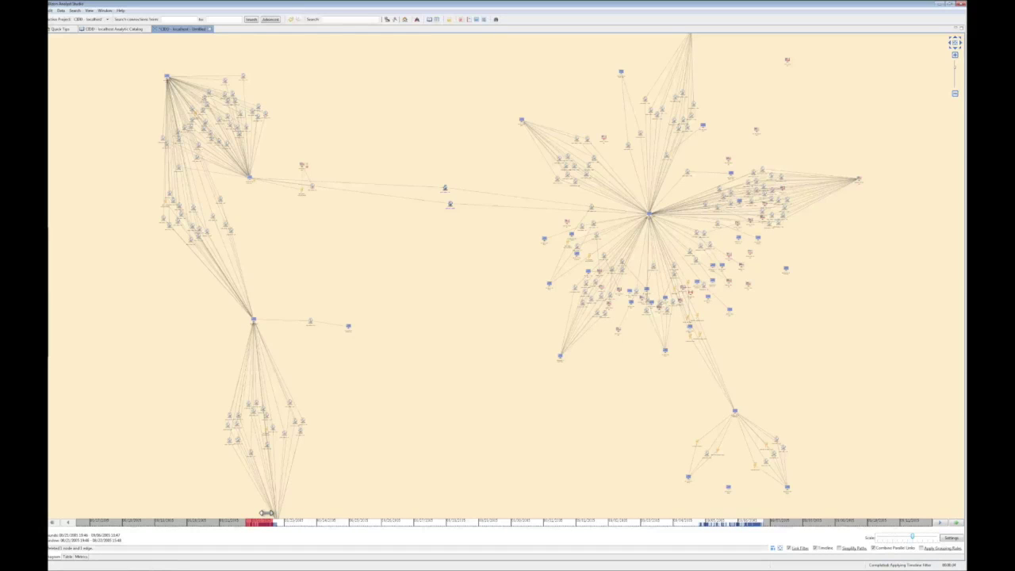
drag(265, 513, 739, 512)
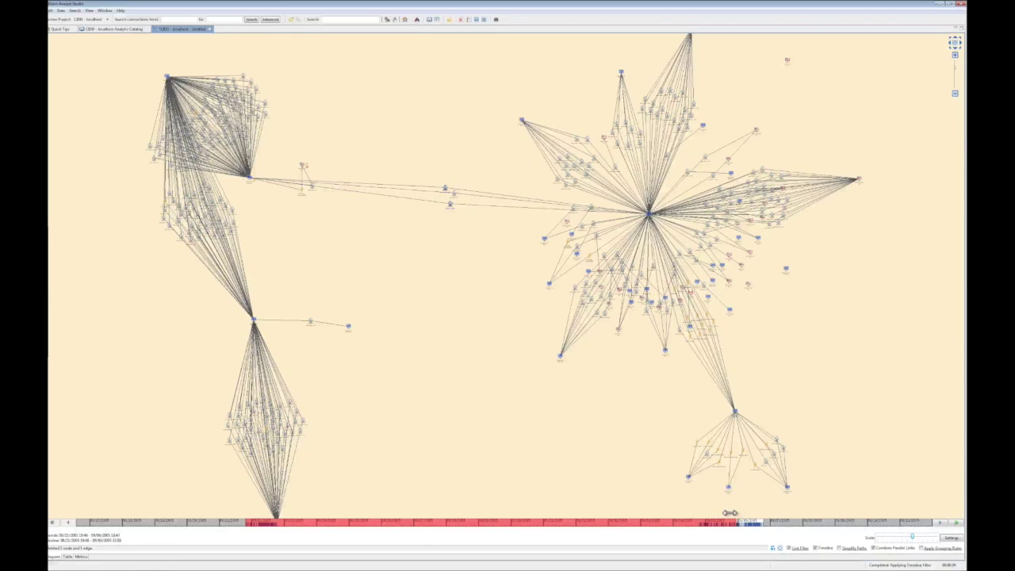
drag(741, 513, 765, 514)
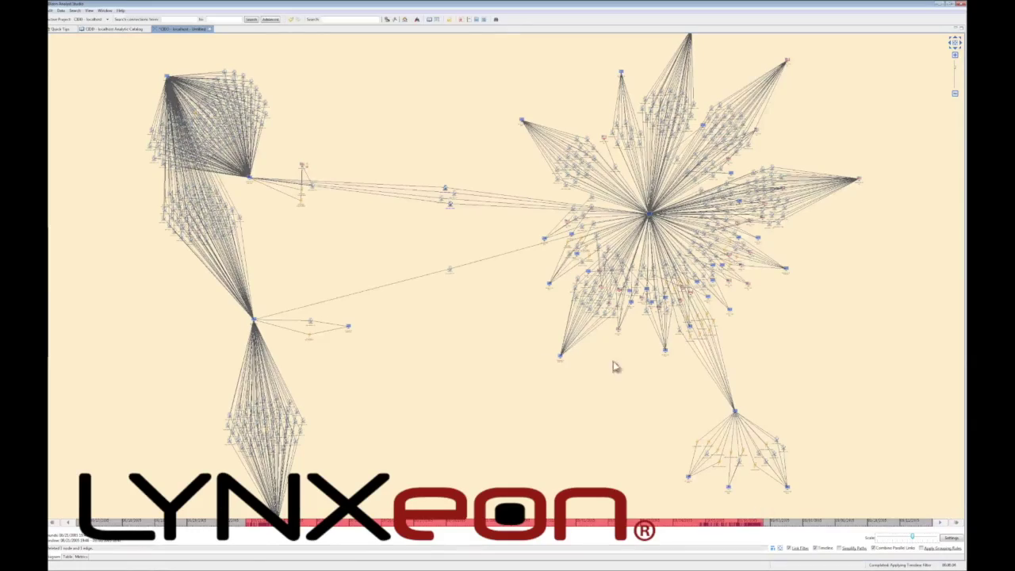